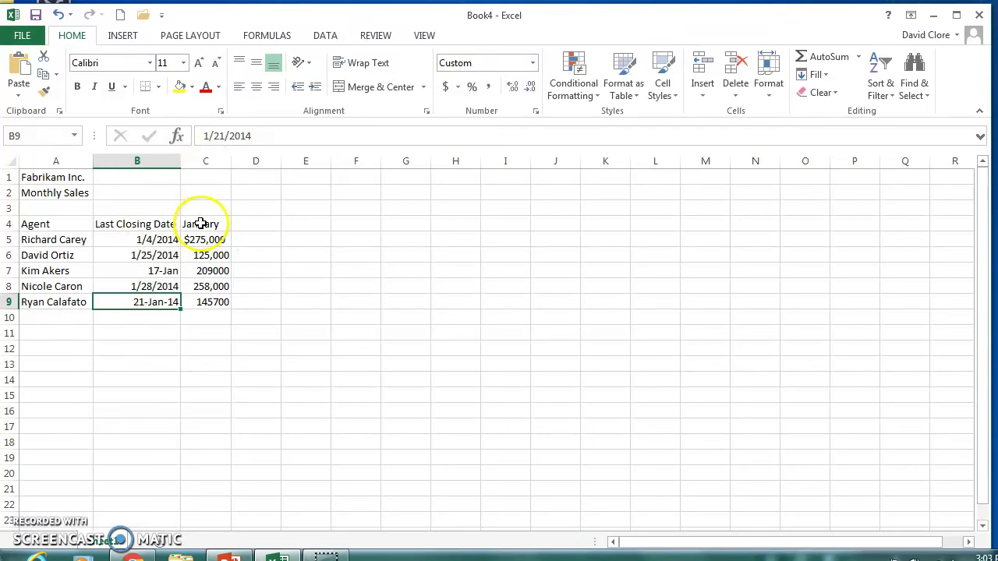
Copy the January heading across C4:H4 with the Fill Right command and undo that fill.
left_click(203, 223)
left_click_drag(203, 223, 453, 220)
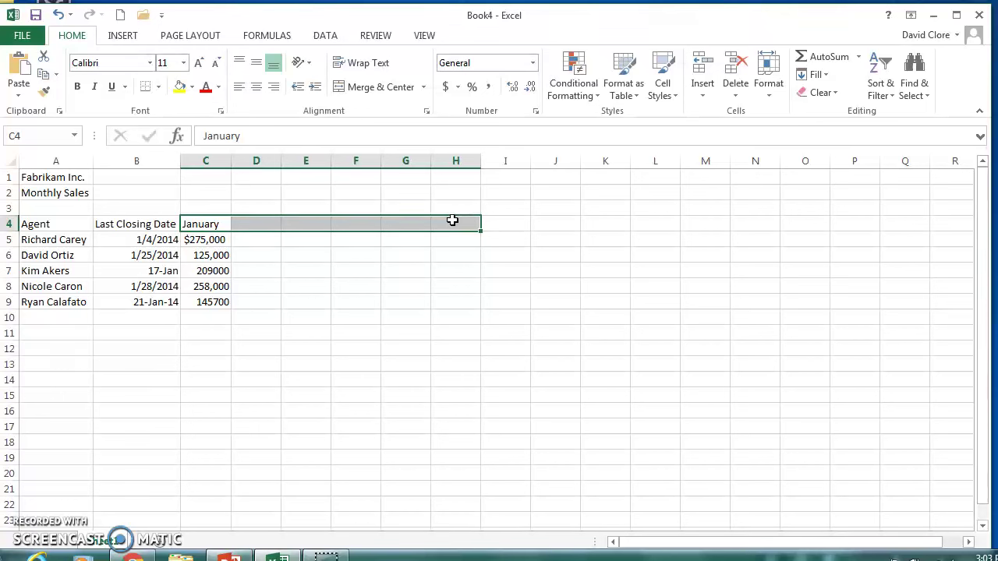
left_click(452, 221)
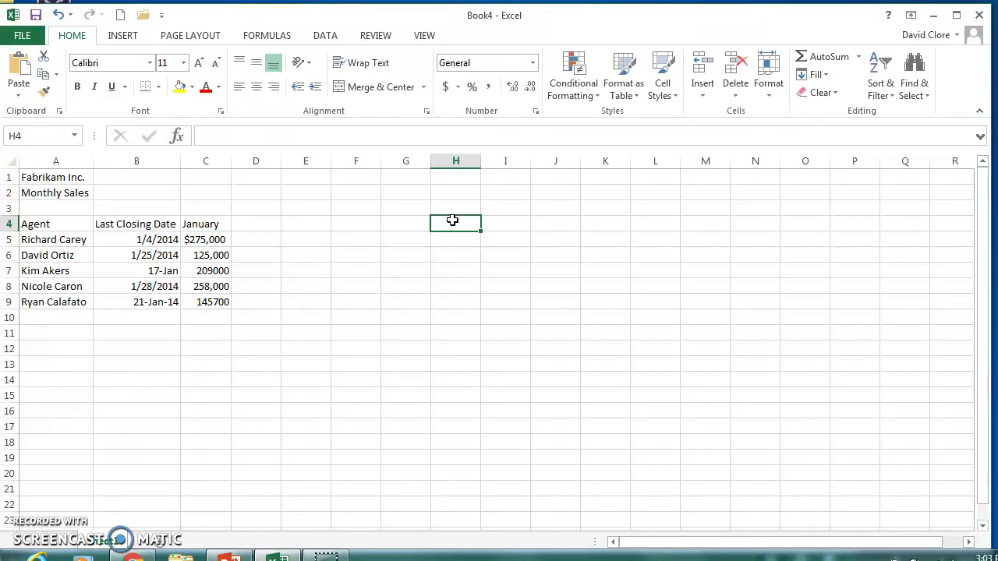
left_click(201, 226)
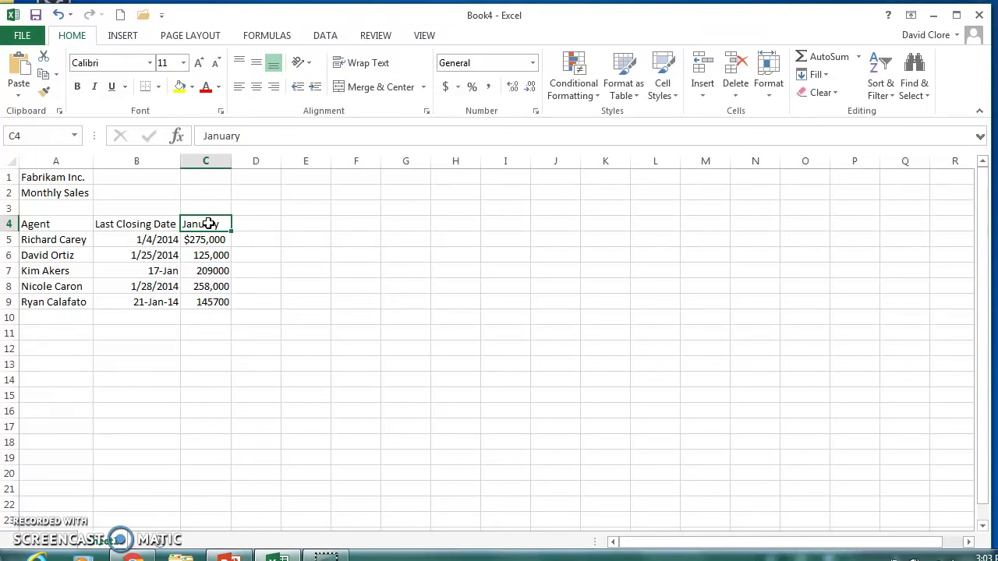
left_click_drag(216, 224, 446, 226)
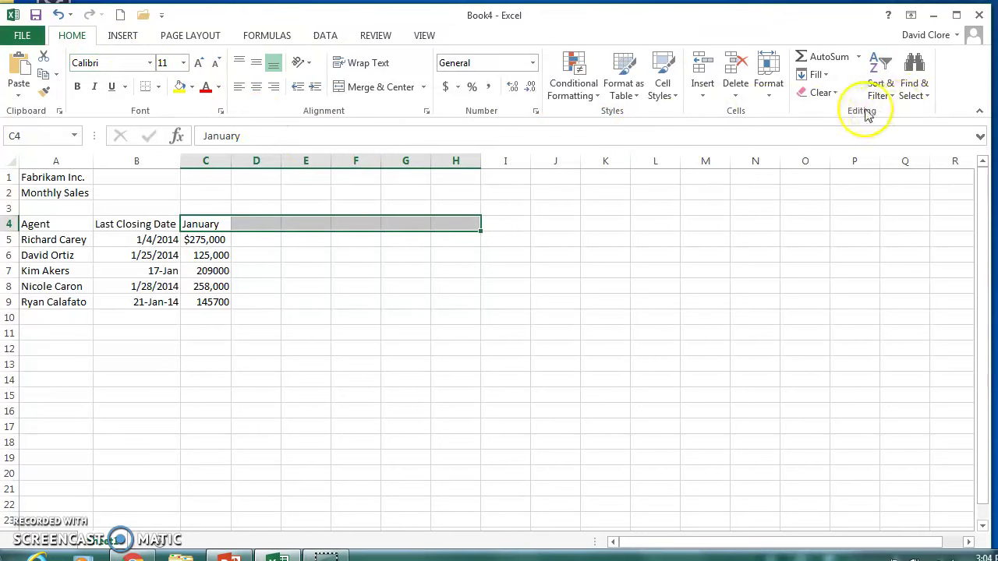
left_click(828, 75)
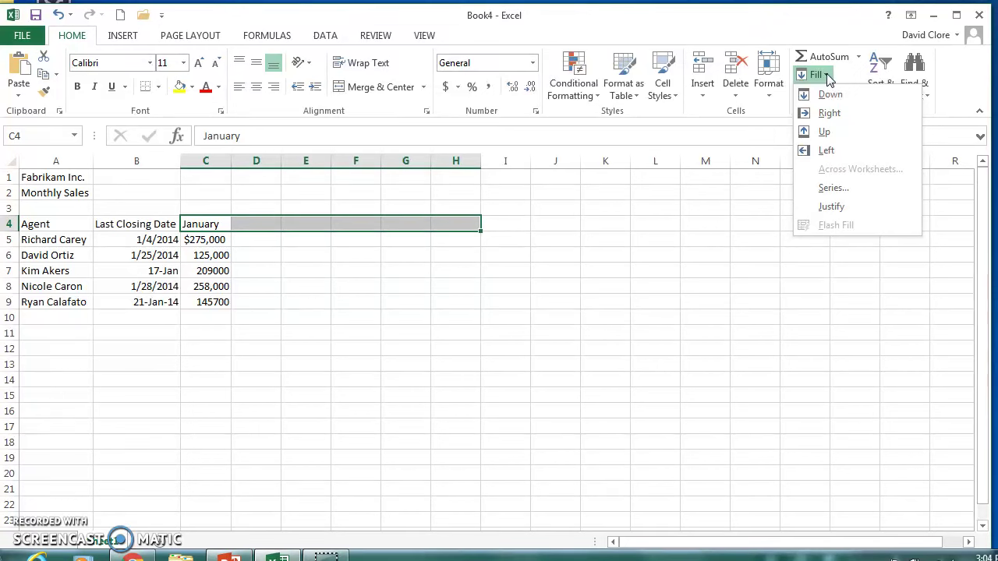
left_click(831, 116)
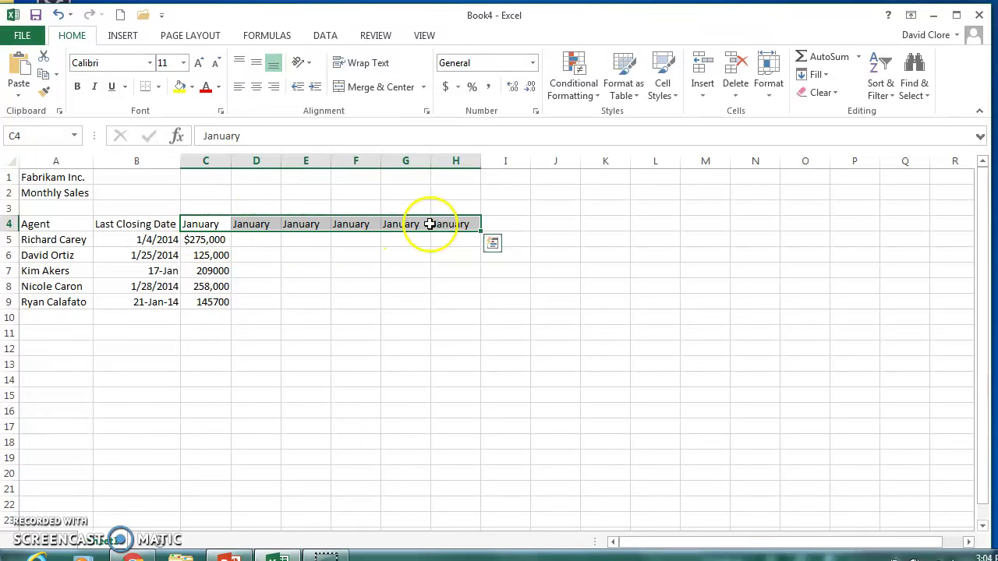
left_click(59, 15)
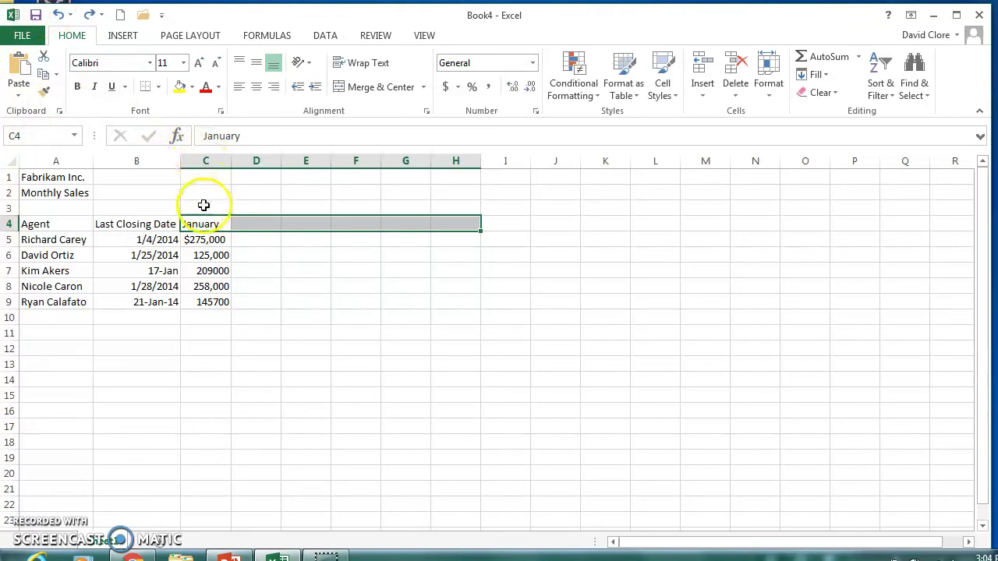
Copy the sales amount in C9 through C13 with the Fill Down command and undo that fill.
left_click(206, 303)
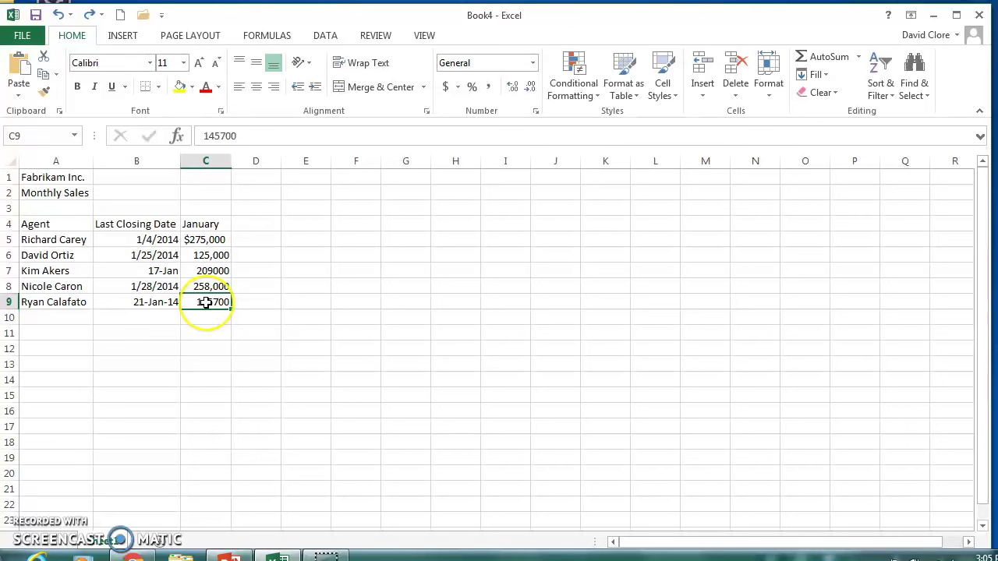
left_click_drag(206, 302, 215, 364)
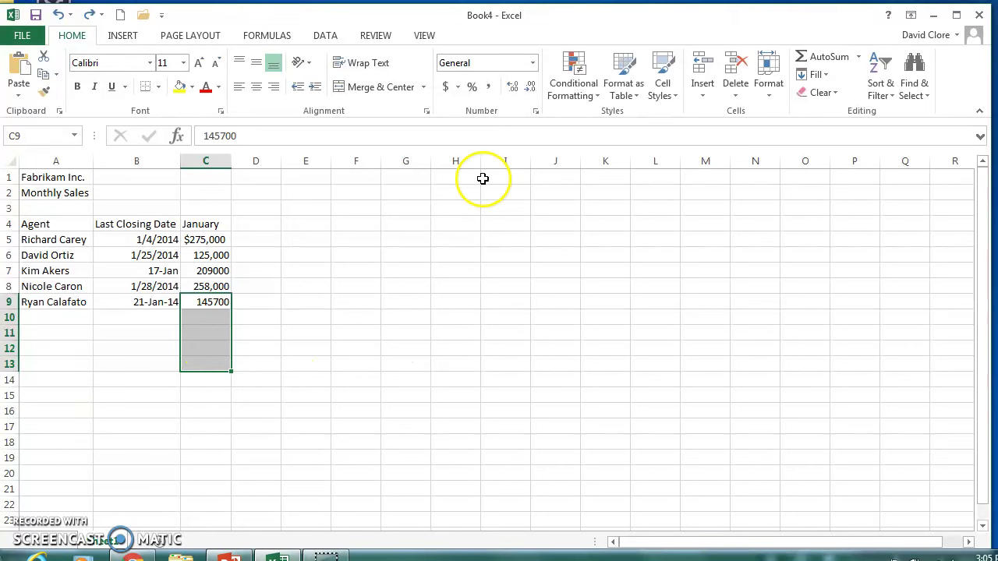
left_click(815, 76)
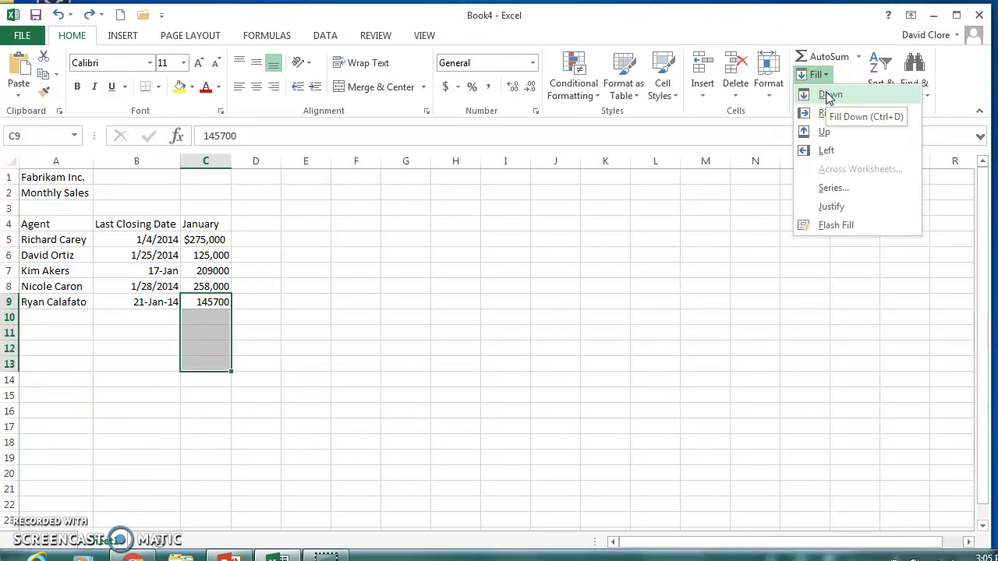
left_click(828, 95)
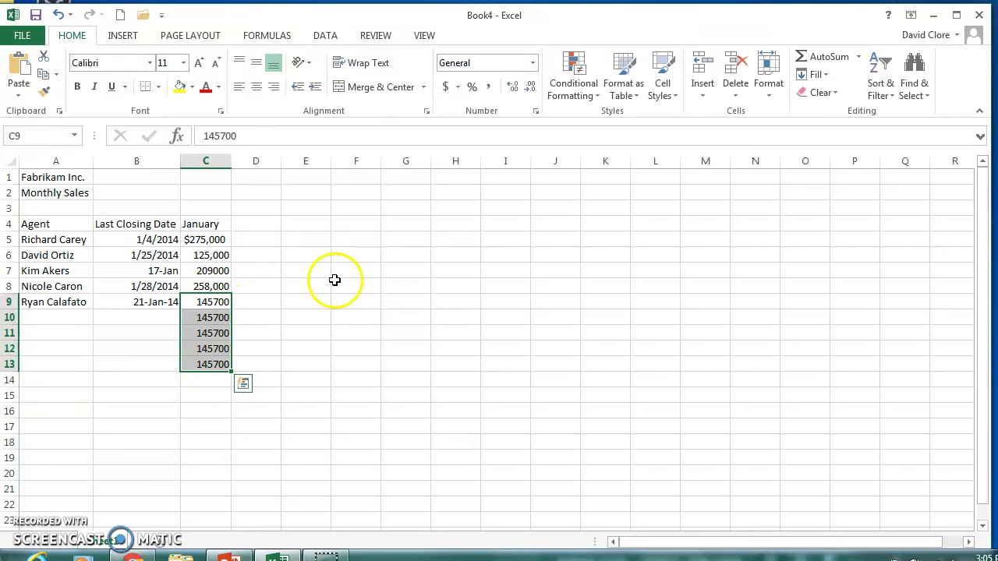
left_click(57, 31)
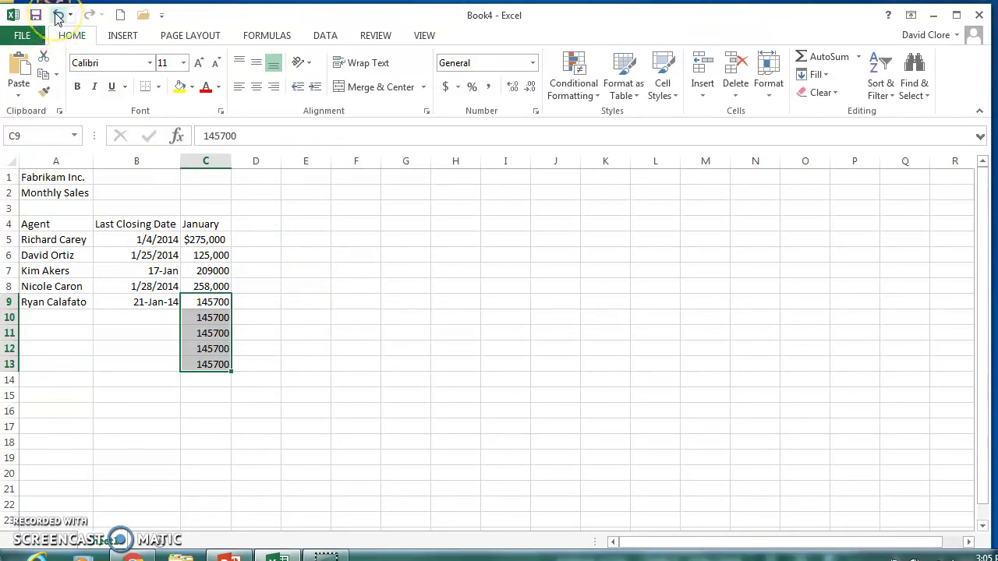
left_click(58, 15)
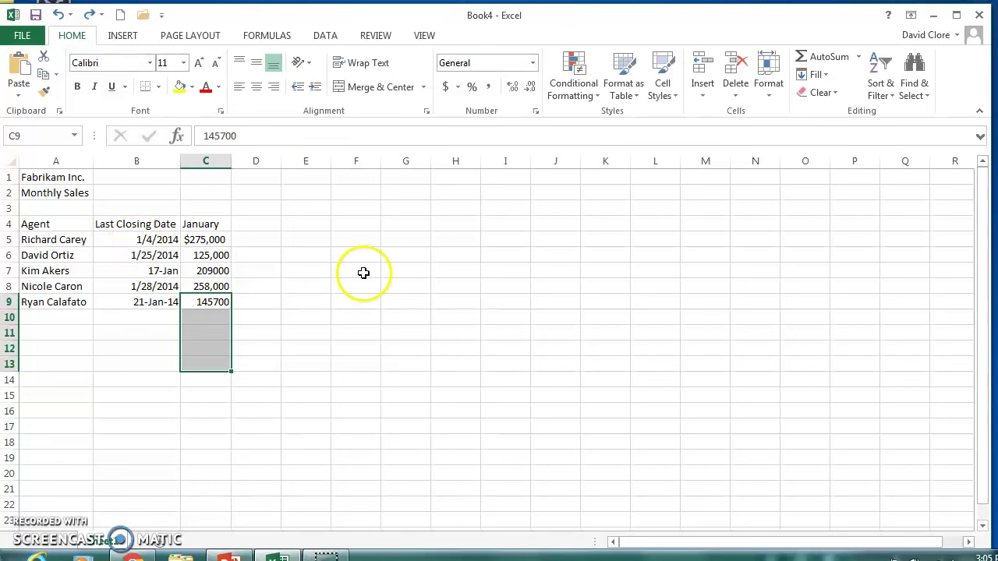
left_click(340, 313)
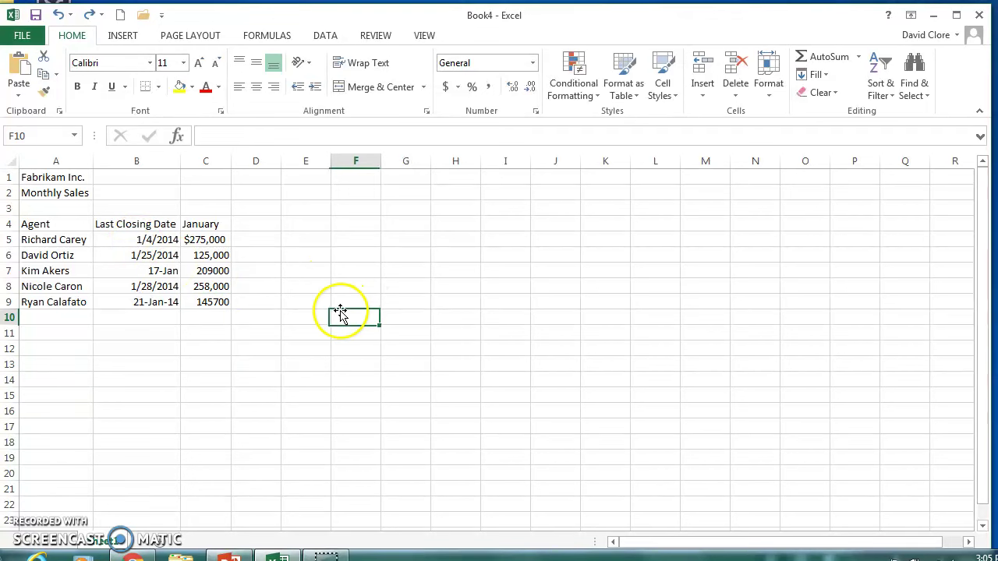
Extend the January heading in C4 through E4 as a month series and undo the series.
left_click(200, 224)
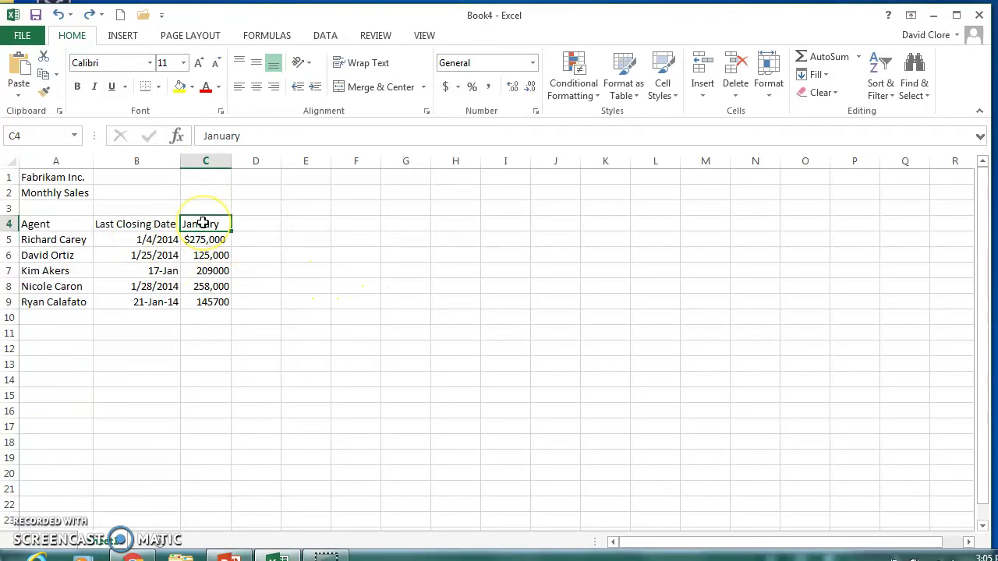
left_click(205, 225)
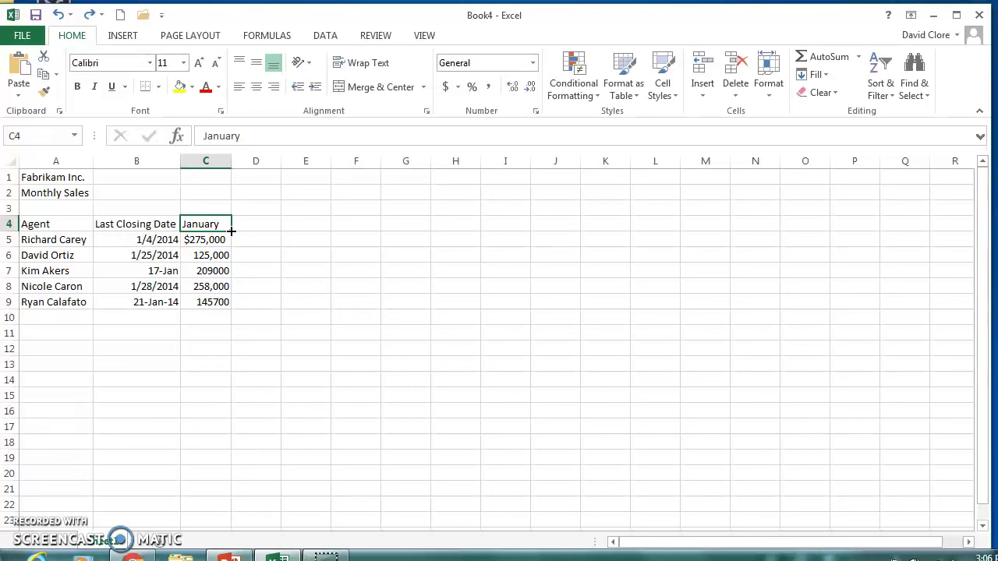
left_click_drag(230, 231, 320, 231)
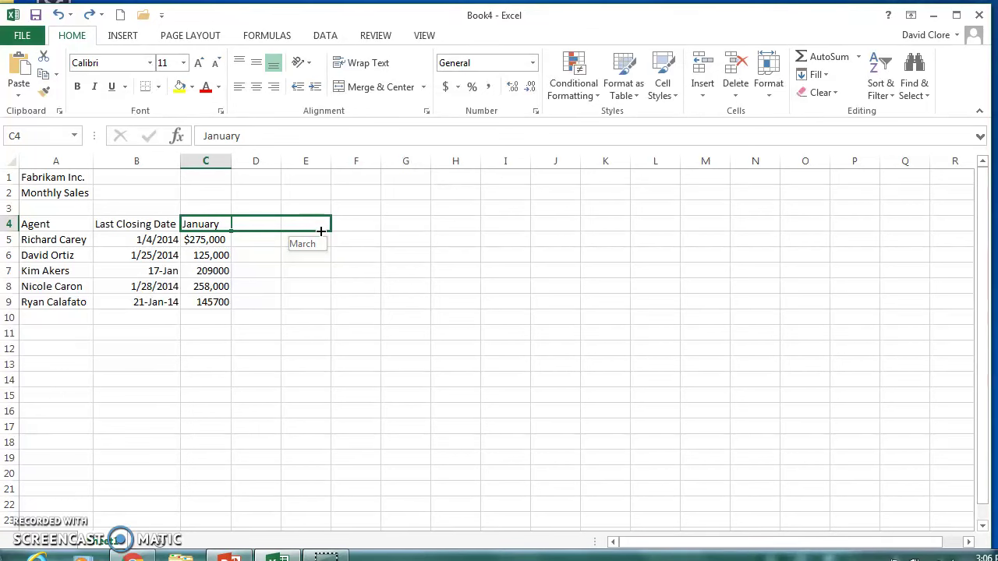
left_click_drag(320, 231, 321, 232)
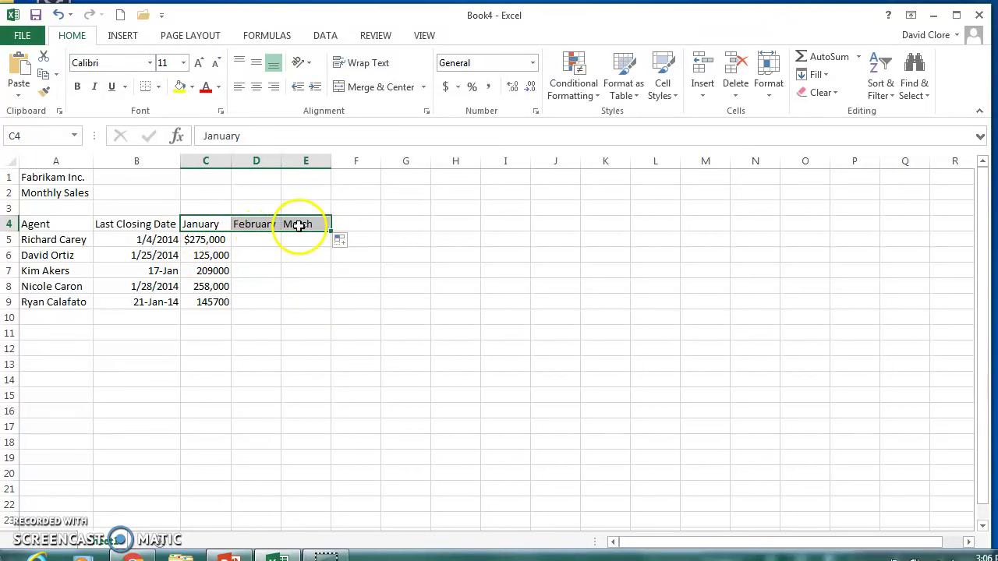
left_click(57, 17)
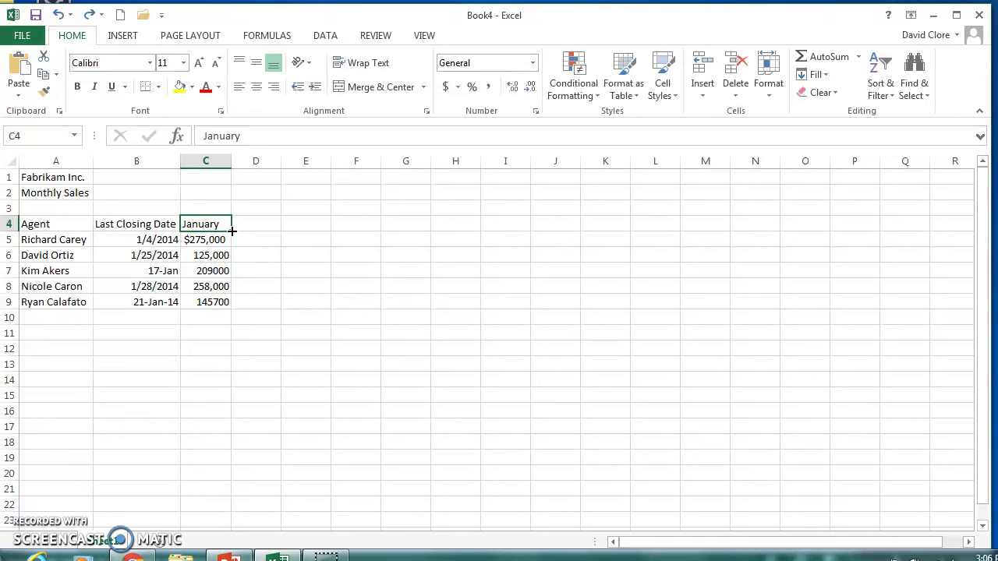
Fill the month series from January in C4 through March in E4 and review its Auto Fill options.
left_click_drag(232, 231, 318, 226)
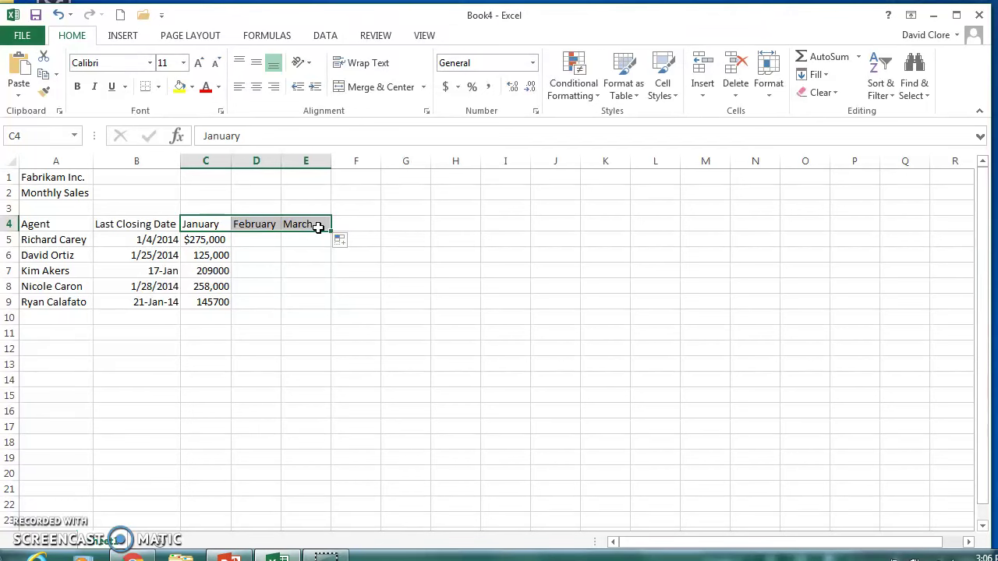
left_click(353, 244)
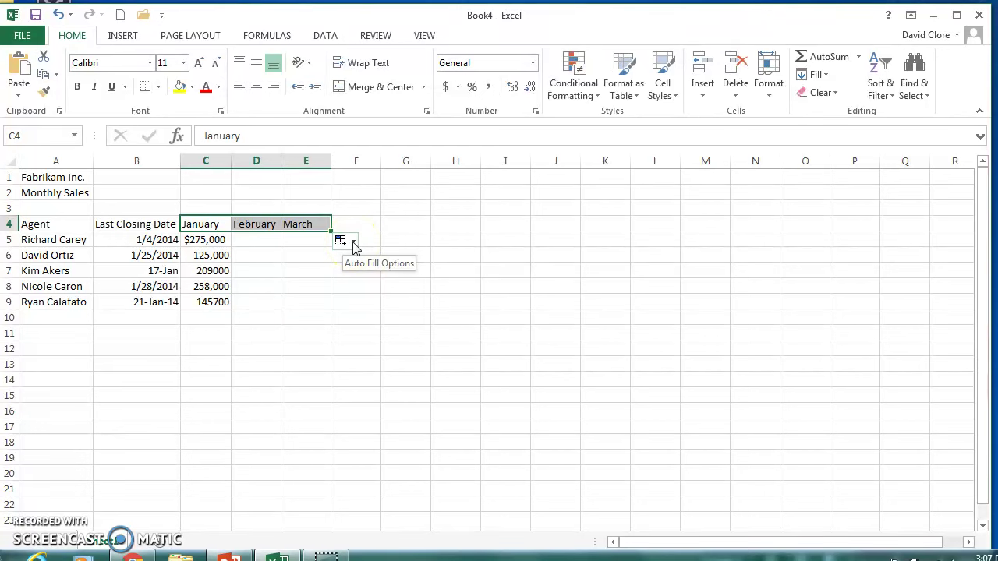
left_click(353, 244)
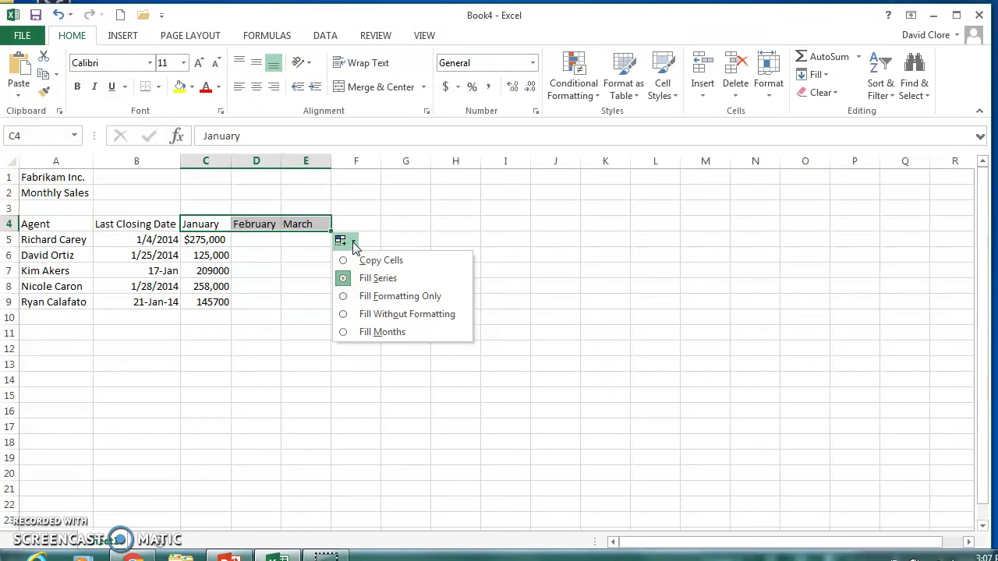
left_click(353, 244)
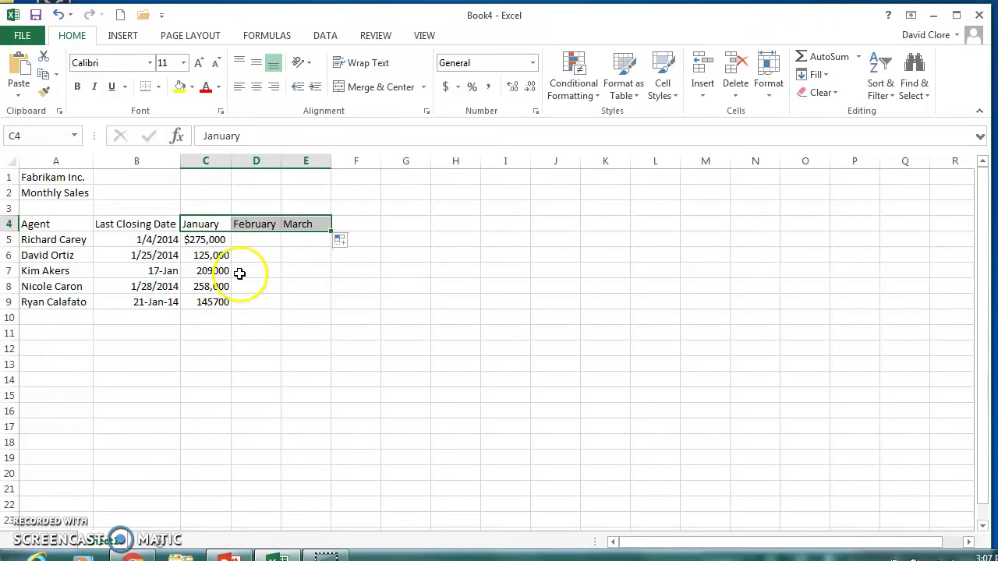
Apply the currency format of C5 to the January sales in C6:C9 using Fill Formatting Only.
left_click(205, 240)
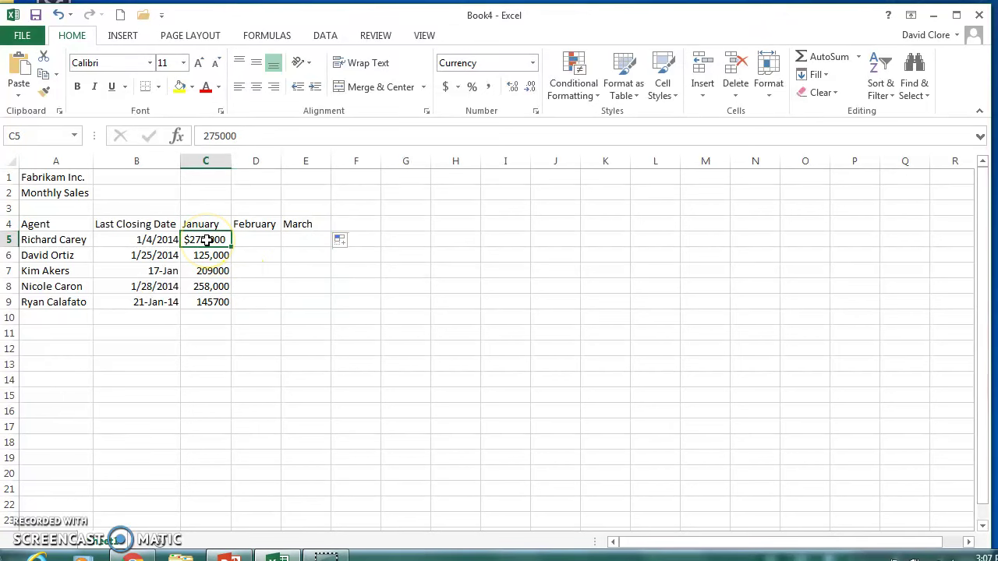
left_click_drag(205, 240, 231, 247)
left_click_drag(231, 245, 236, 307)
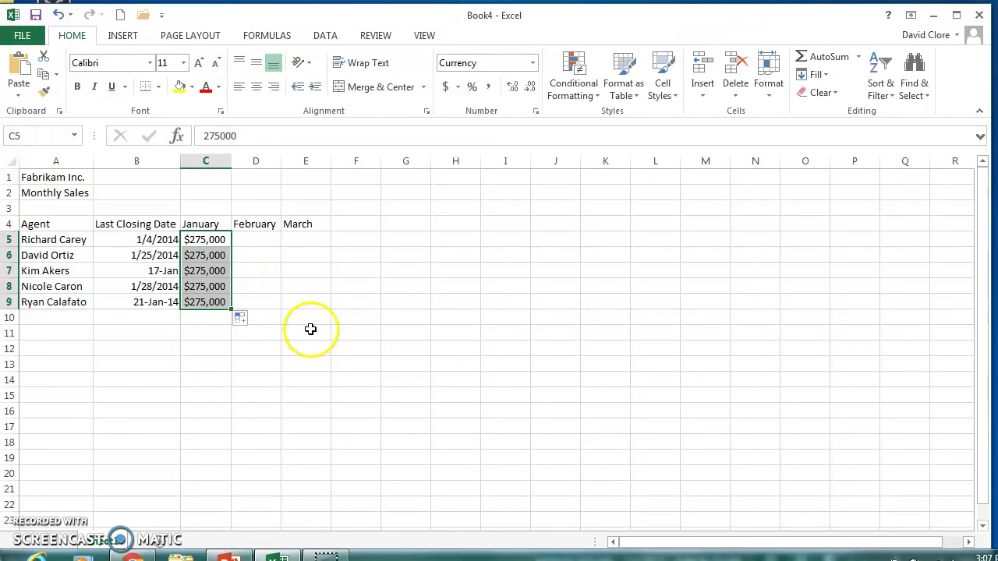
left_click(252, 320)
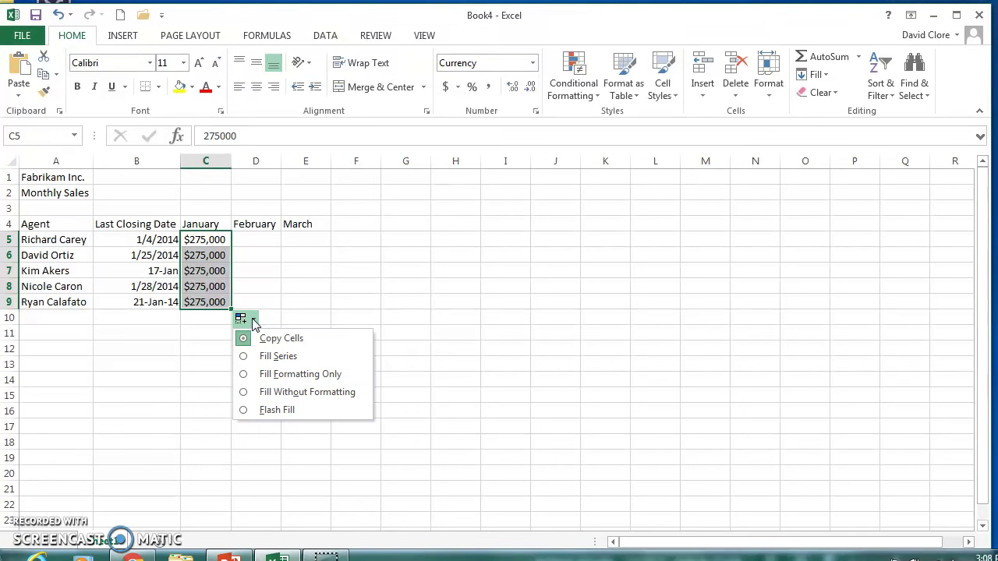
left_click(283, 381)
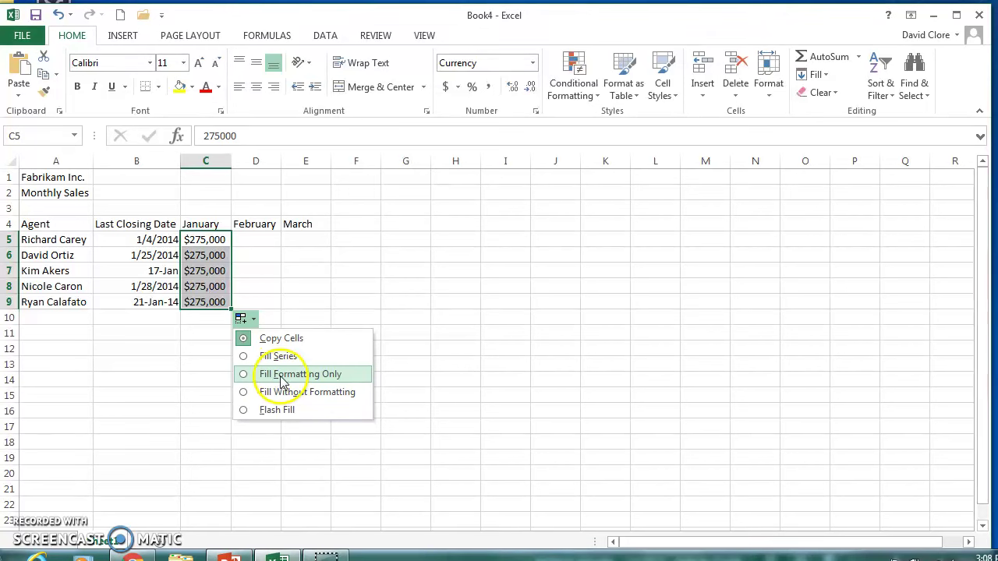
left_click(267, 373)
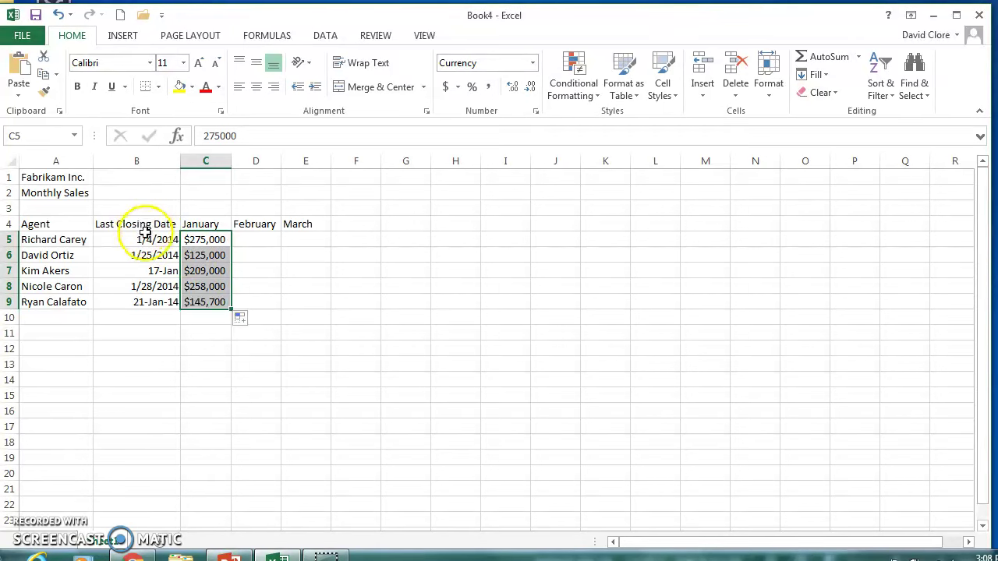
Apply the date format of B5 to the closing dates in B6:B9 using Fill Formatting Only.
mouse_move(148, 240)
left_mouse_down()
mouse_move(148, 301)
mouse_move(148, 240)
left_mouse_up()
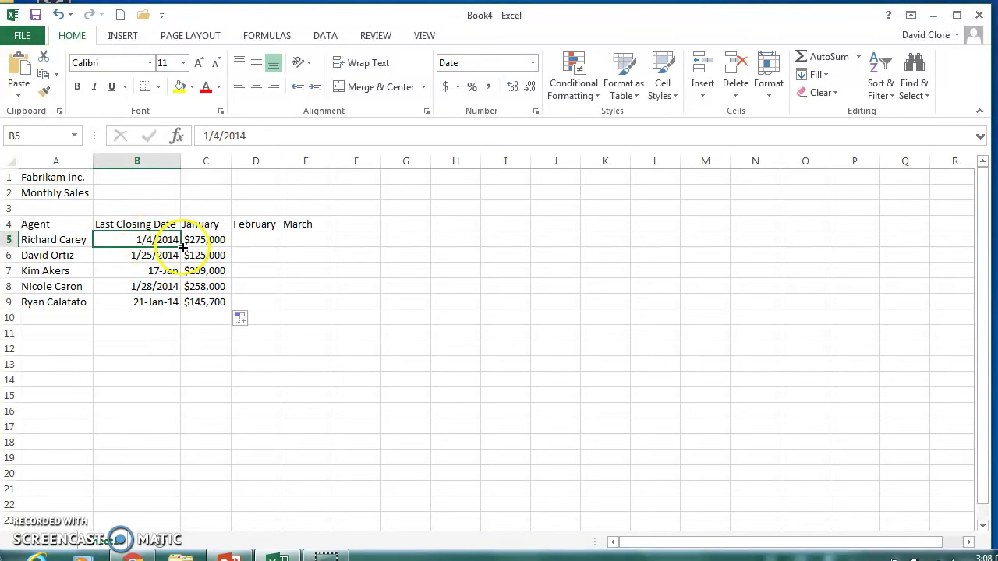
left_click_drag(182, 246, 184, 309)
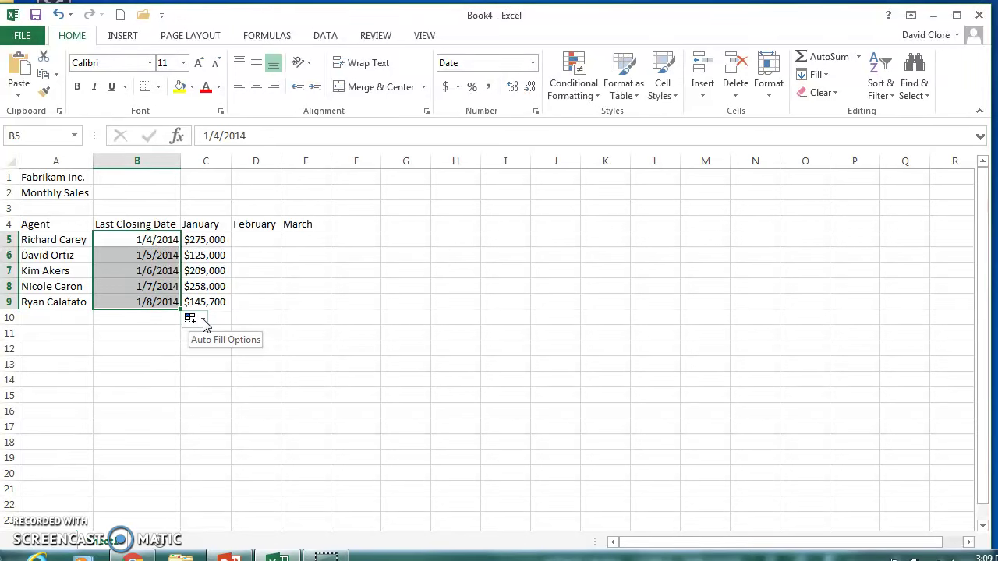
left_click(203, 321)
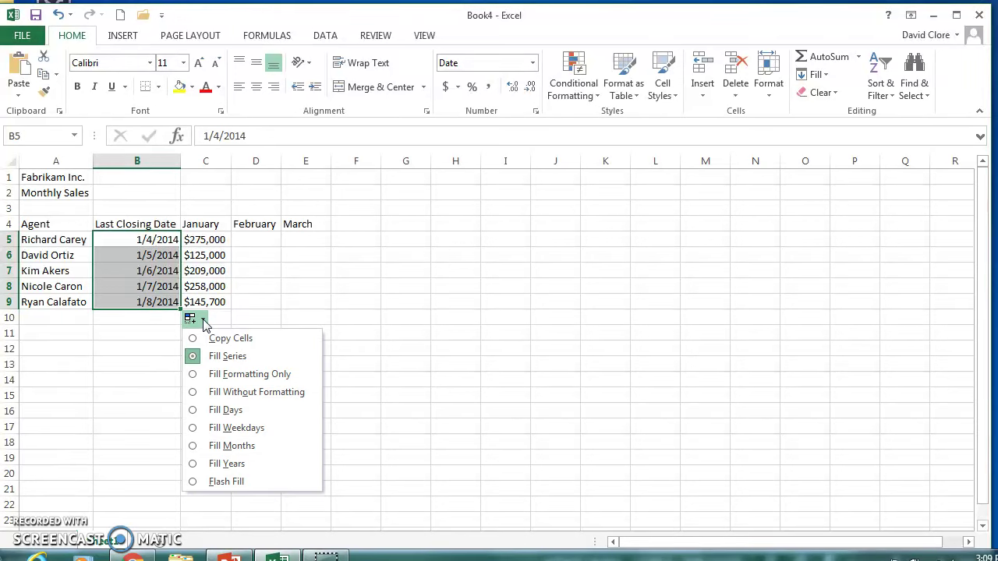
left_click(247, 377)
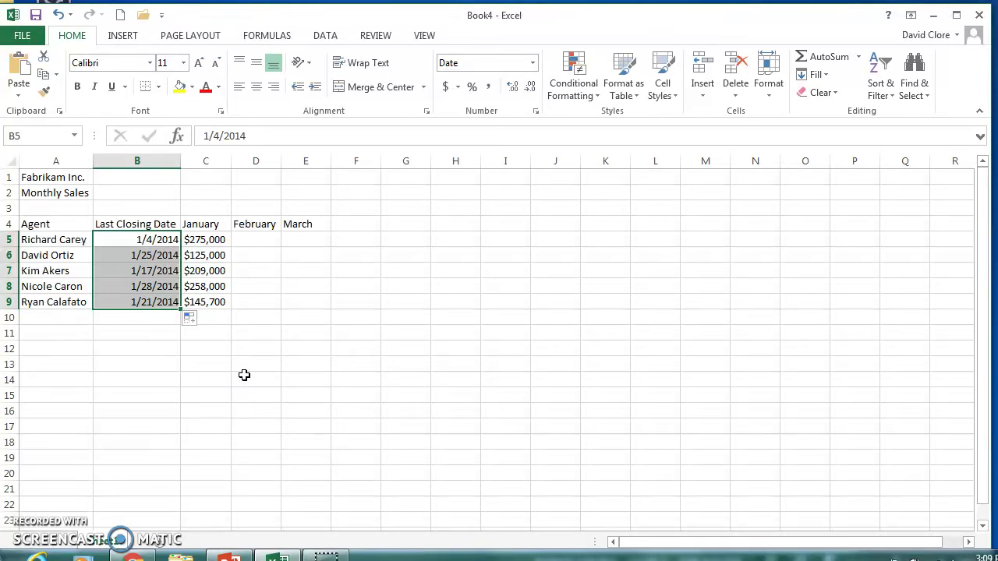
left_click(190, 375)
left_click(132, 241)
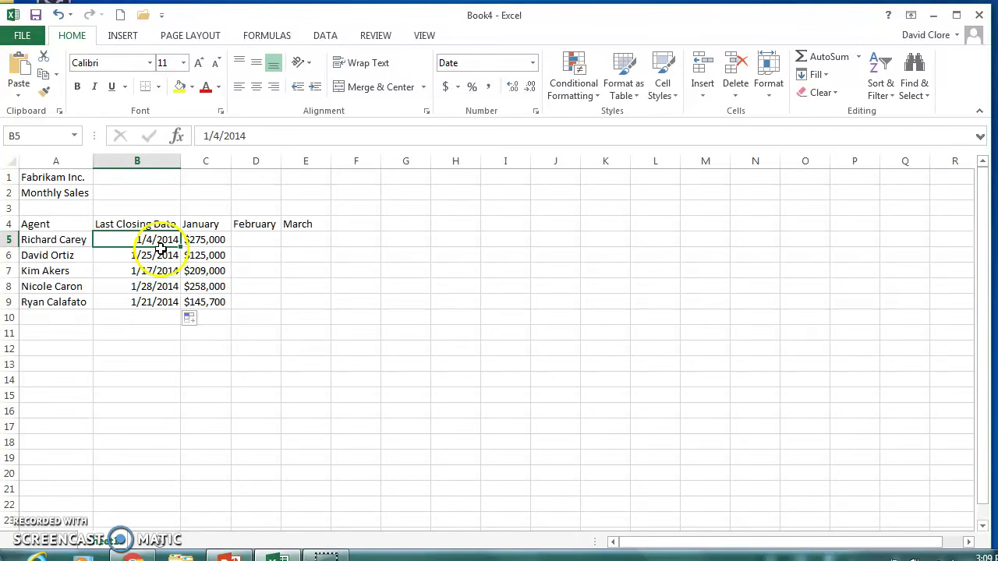
Auto-fill the agent name in A9 down the Agent column through A15.
left_click(62, 302)
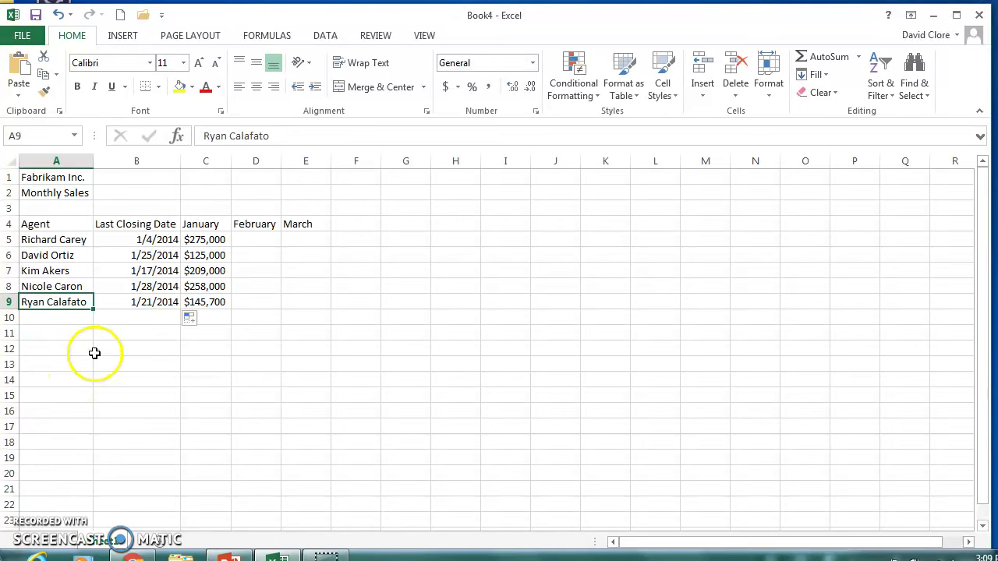
left_click_drag(92, 309, 84, 373)
left_click_drag(79, 399, 79, 398)
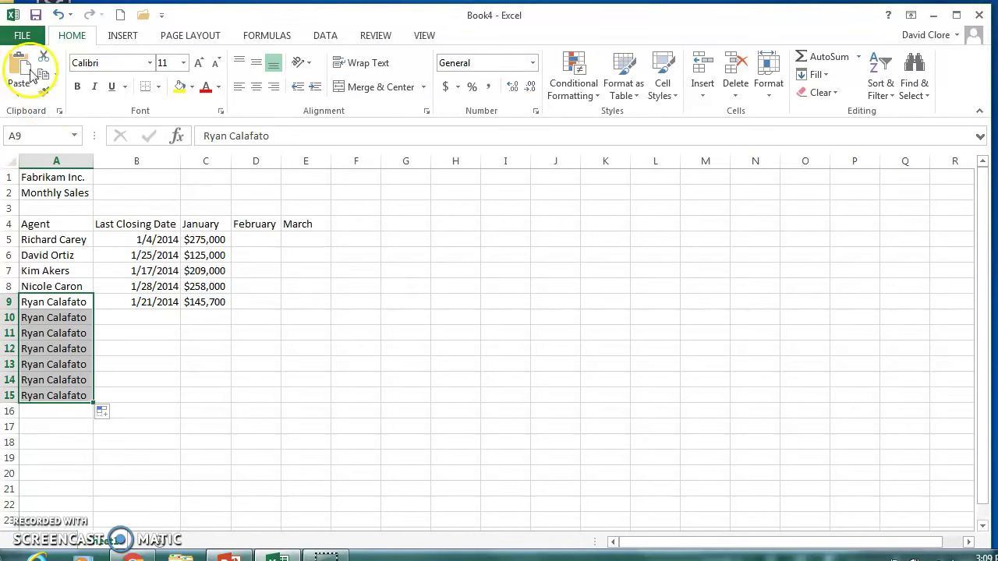
Undo the last auto-fill of the agent name below A9 in the Agent column.
left_click(60, 16)
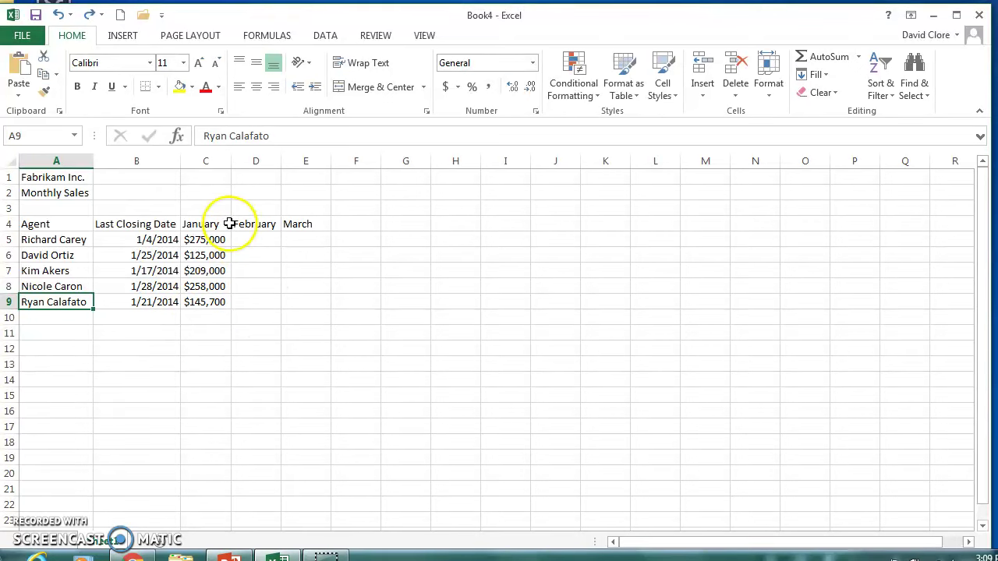
Save the workbook under the file name 02 Fabrikam Sales Solution, starting from the recent Excel Lesson 2 folder on the computer.
left_click(26, 36)
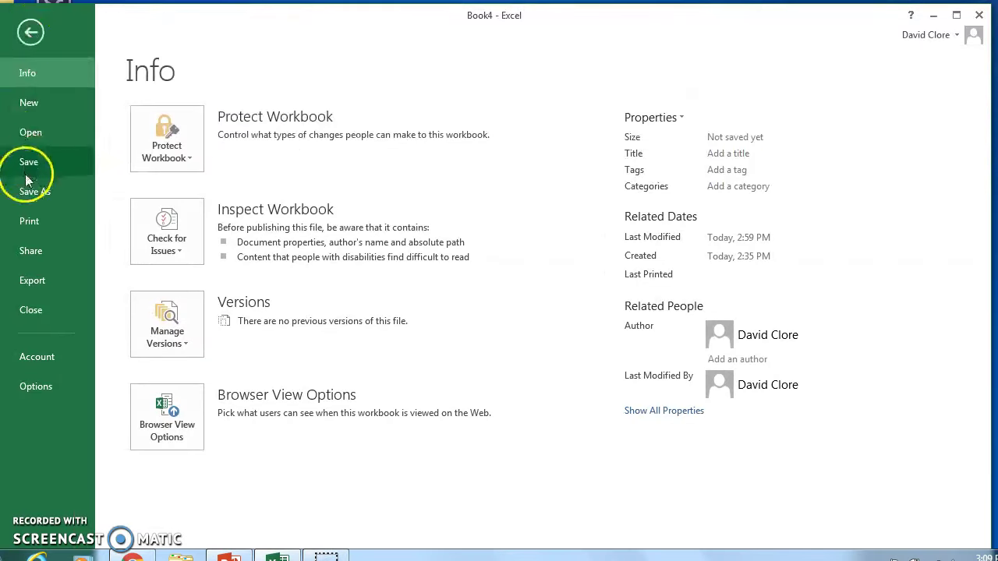
left_click(44, 195)
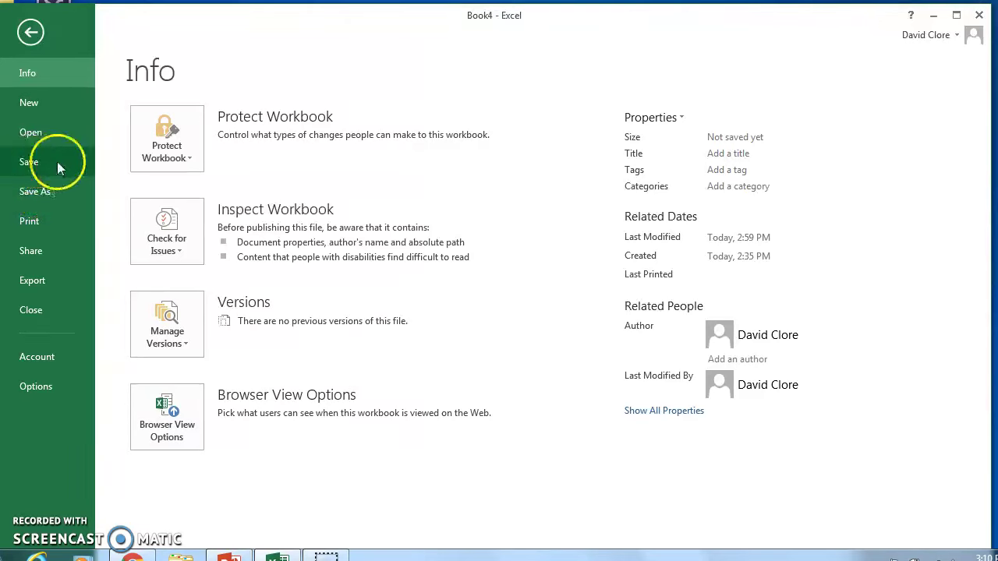
left_click(57, 170)
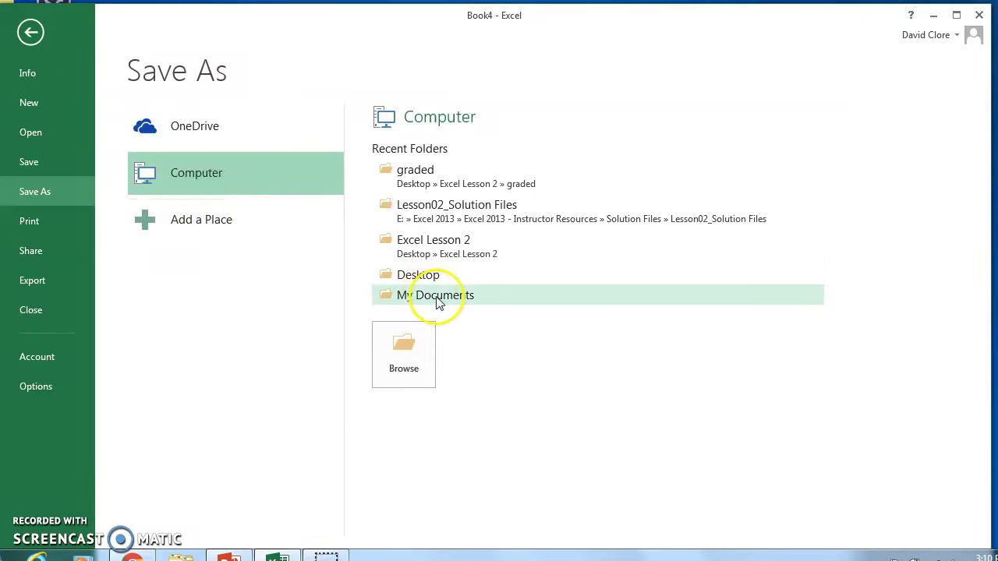
left_click(445, 254)
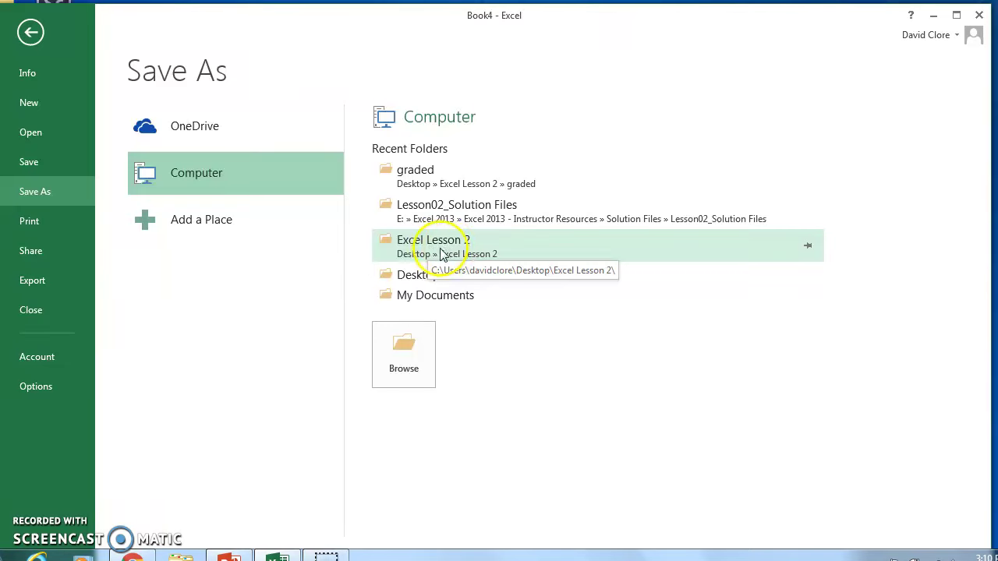
left_click(442, 250)
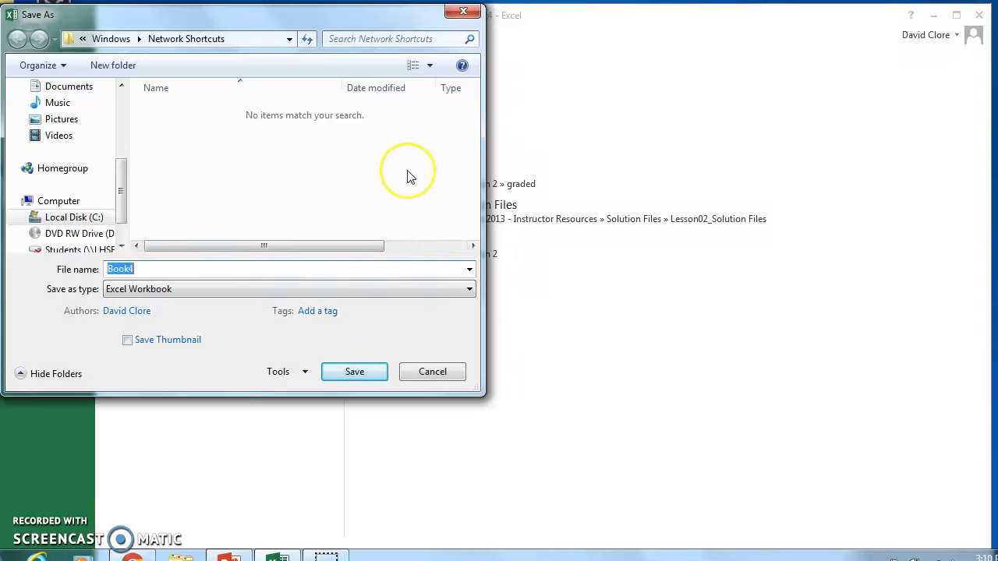
type("02 Fabrikam Sales Solution")
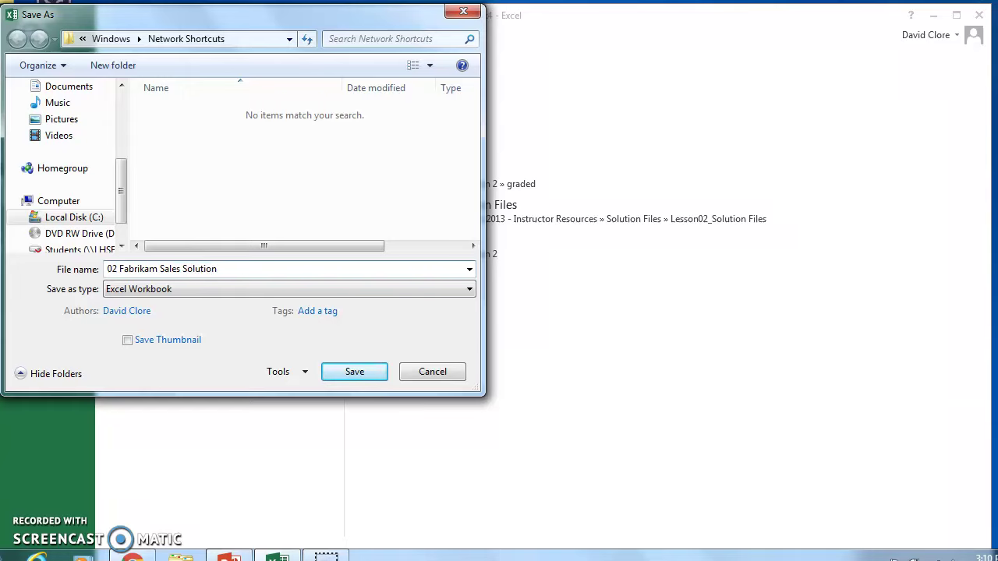
left_click(360, 375)
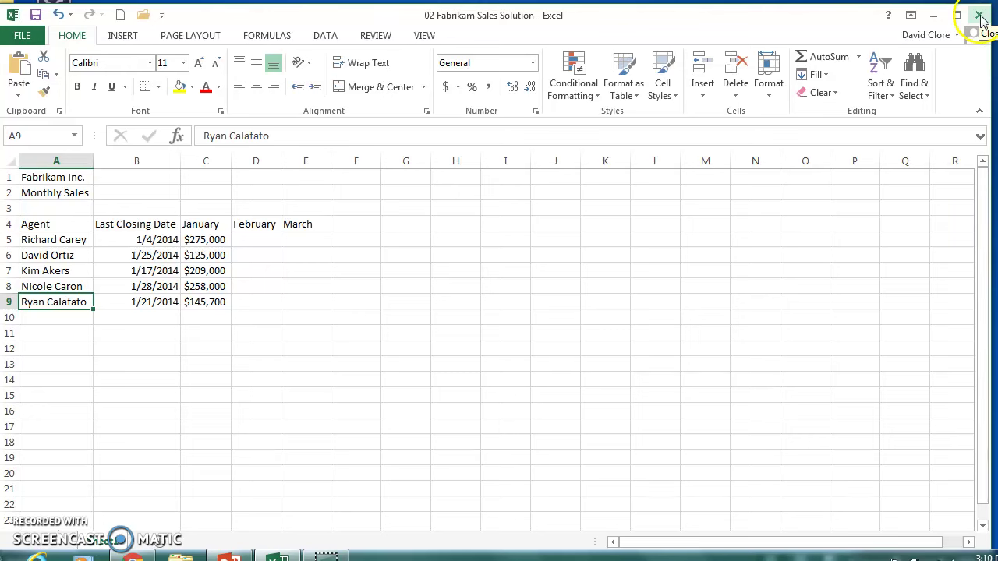
Close the 02 Fabrikam Sales Solution workbook and exit the spreadsheet program.
left_click(24, 35)
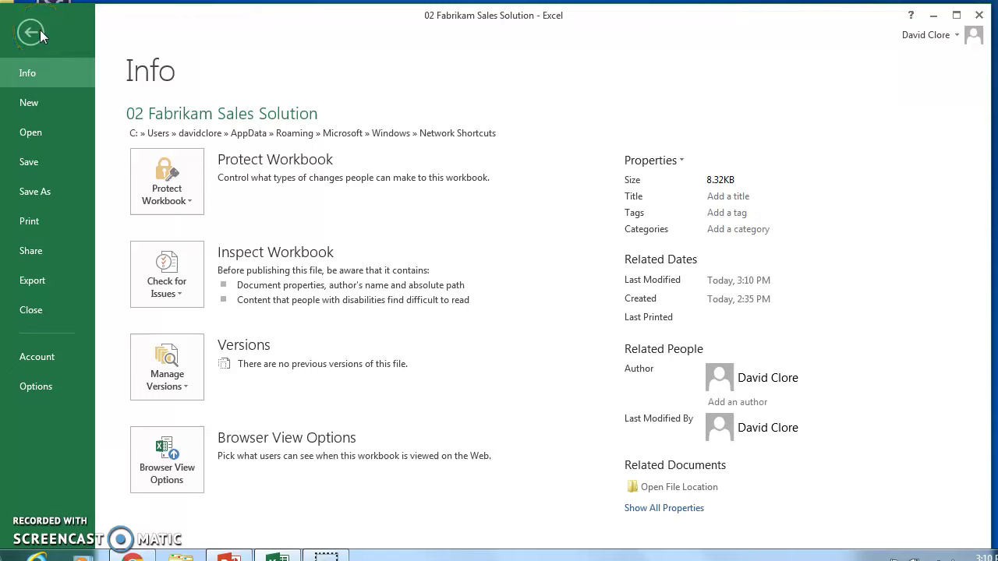
left_click(50, 313)
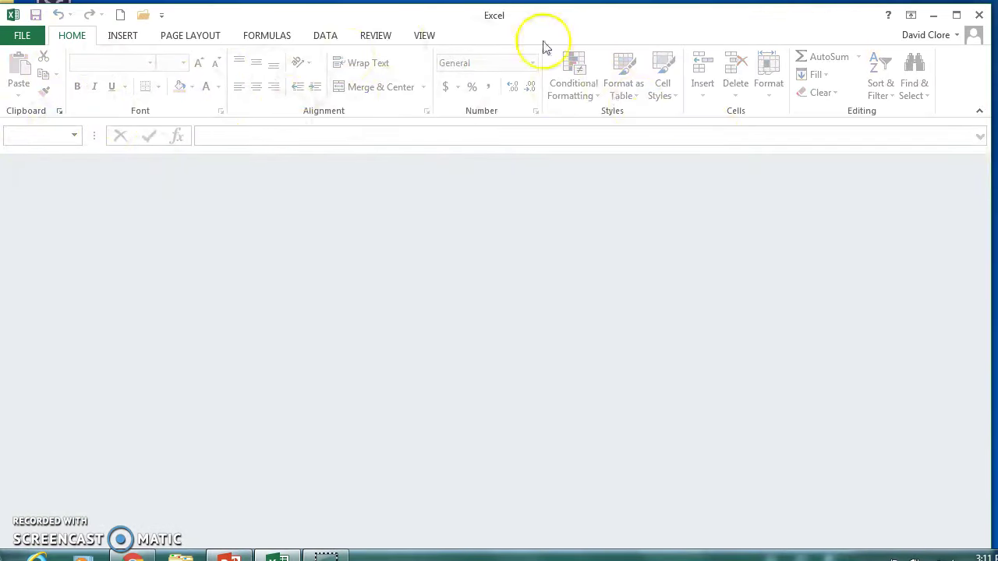
left_click(13, 14)
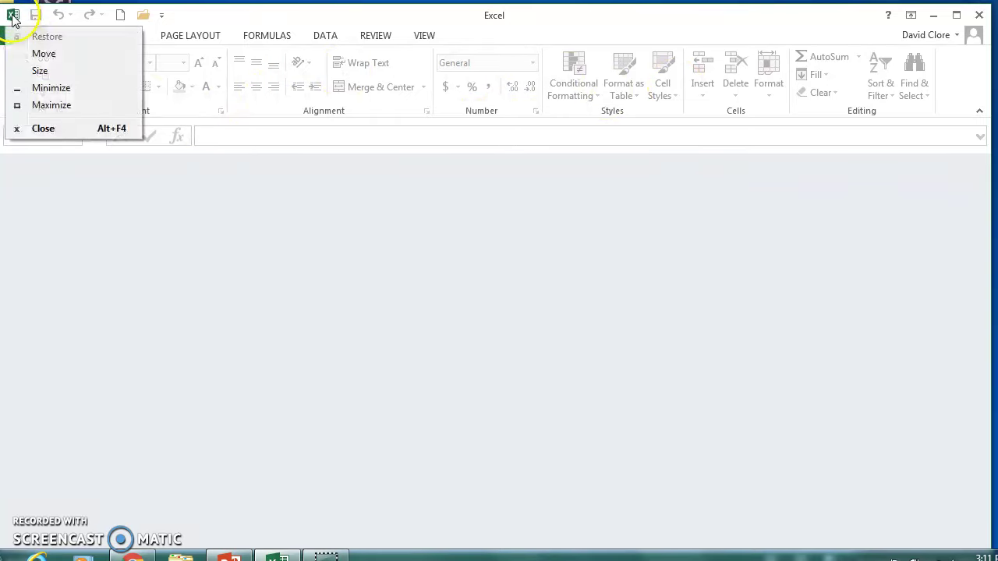
left_click(43, 129)
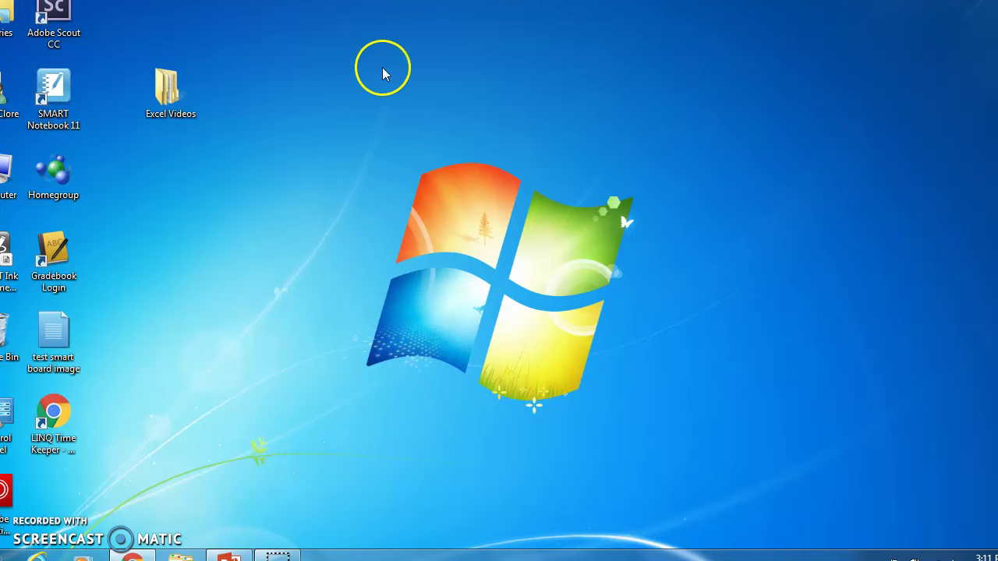
left_click(18, 23)
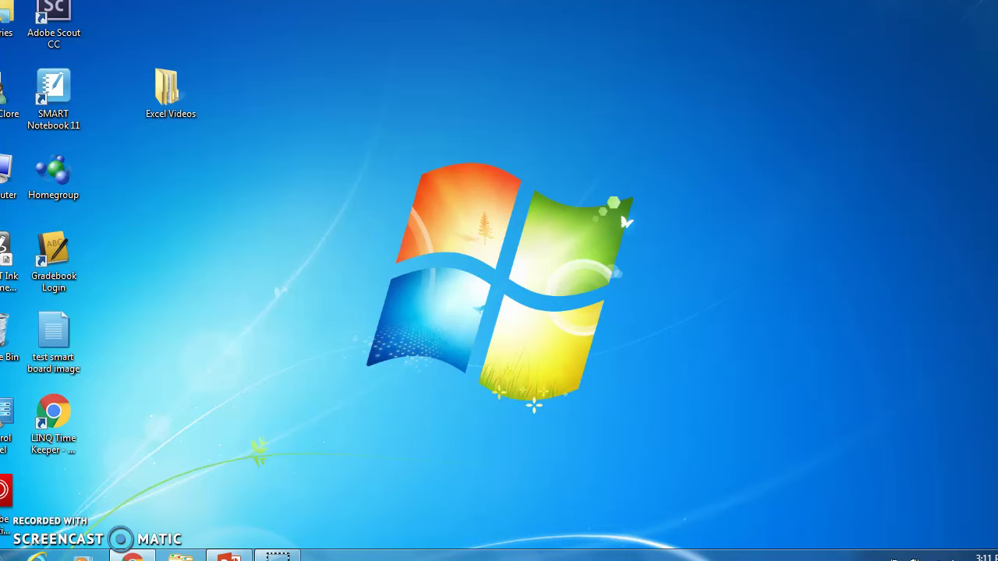